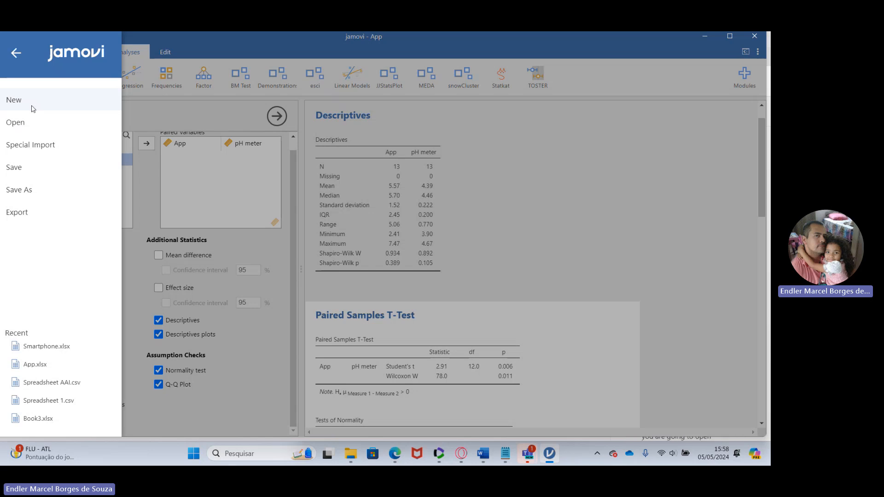
# Step: Open the Smartphone data file from the Project 8 spreadsheet folder in a new, maximized window
pyautogui.click(33, 109)
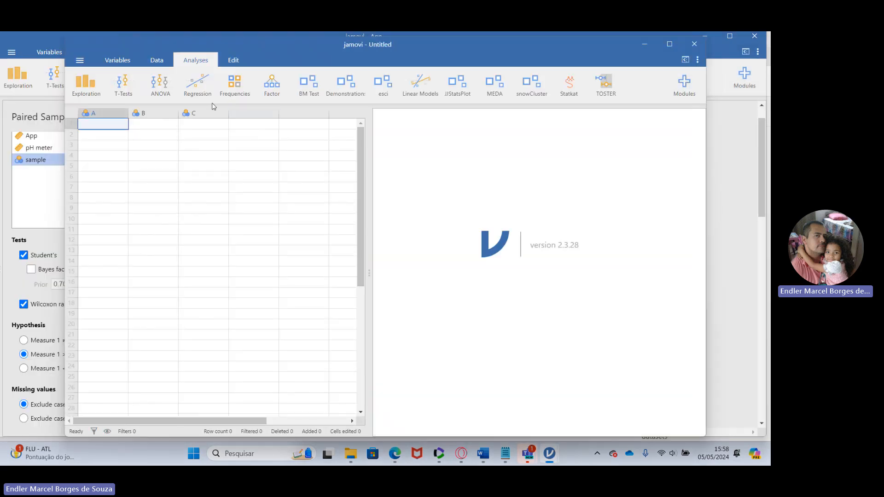
pyautogui.click(80, 60)
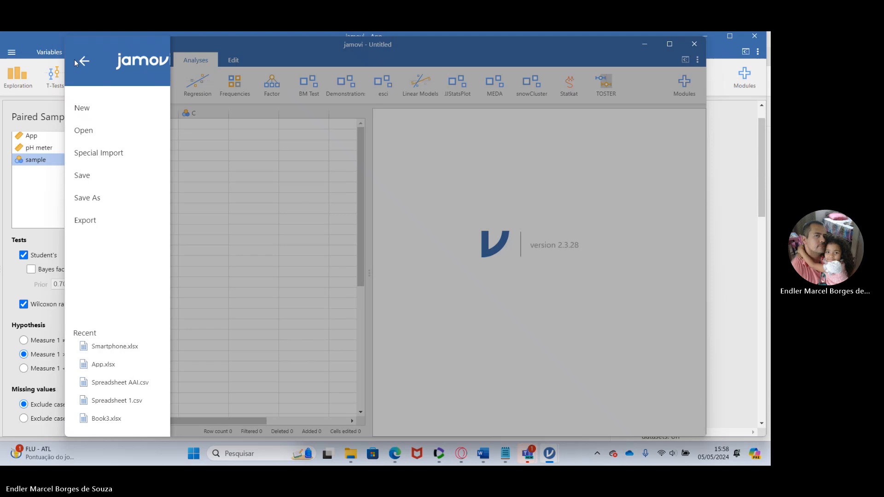
pyautogui.click(110, 133)
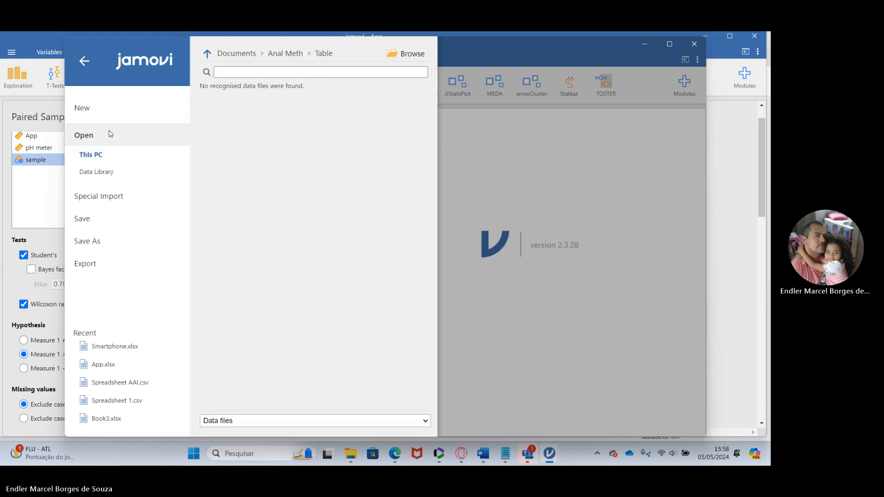
pyautogui.click(411, 53)
pyautogui.click(160, 132)
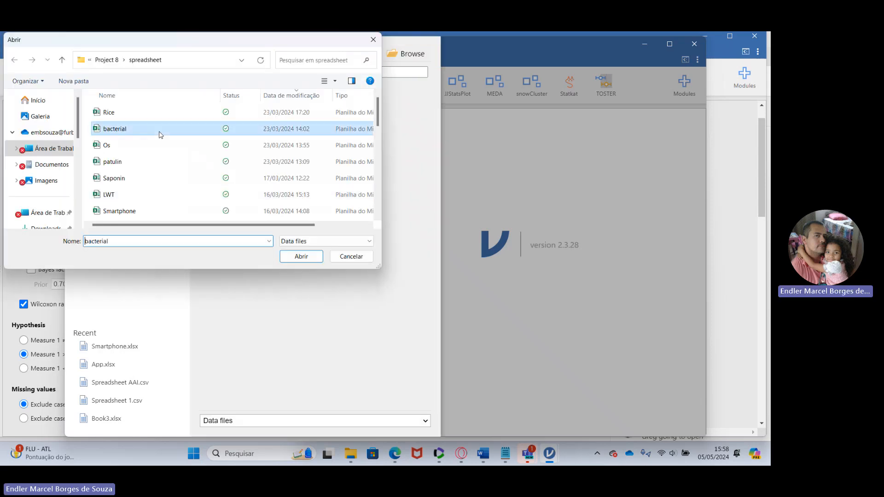
pyautogui.press('s')
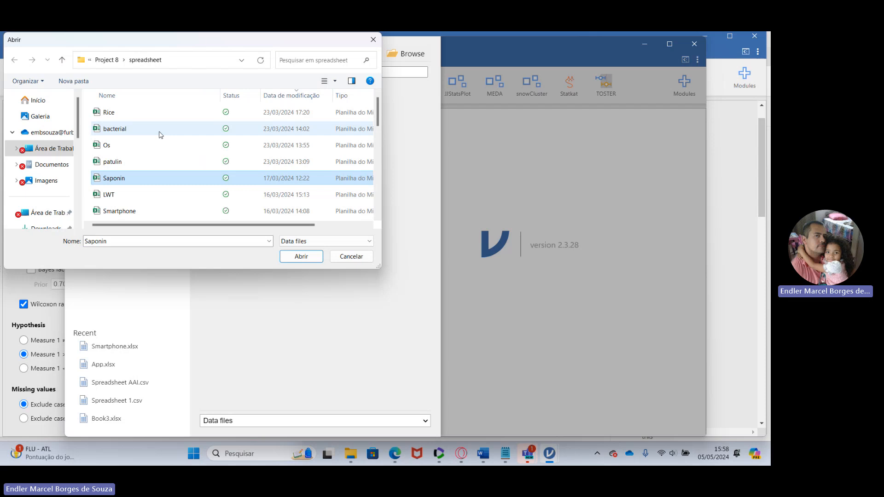
pyautogui.press('s')
pyautogui.click(301, 257)
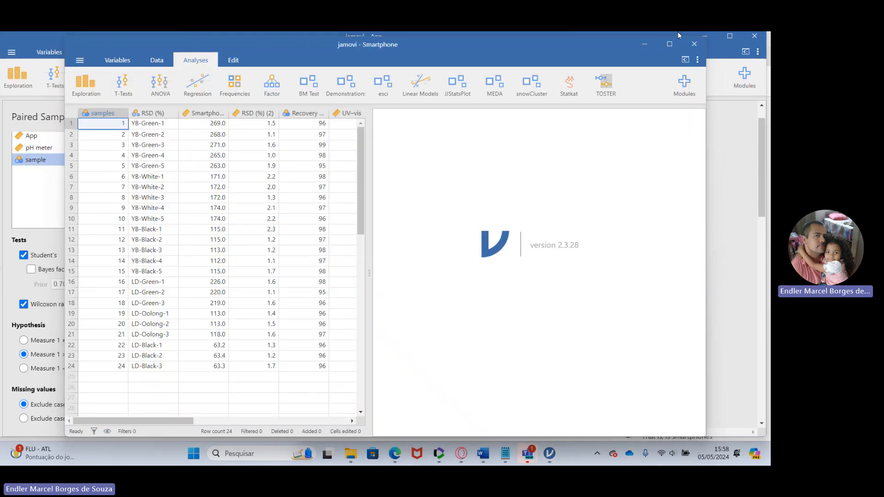
pyautogui.click(669, 43)
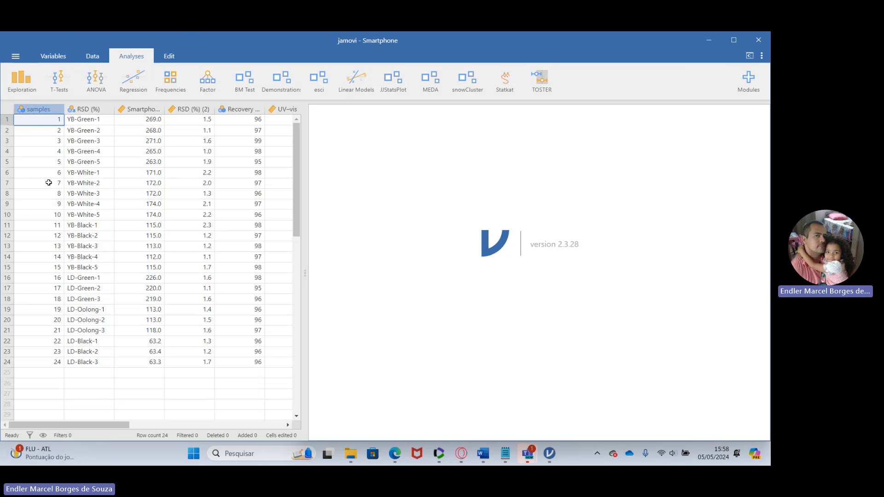
# Step: Examine the sample numbers and the green, white and black sample names in the first two data columns
pyautogui.click(49, 362)
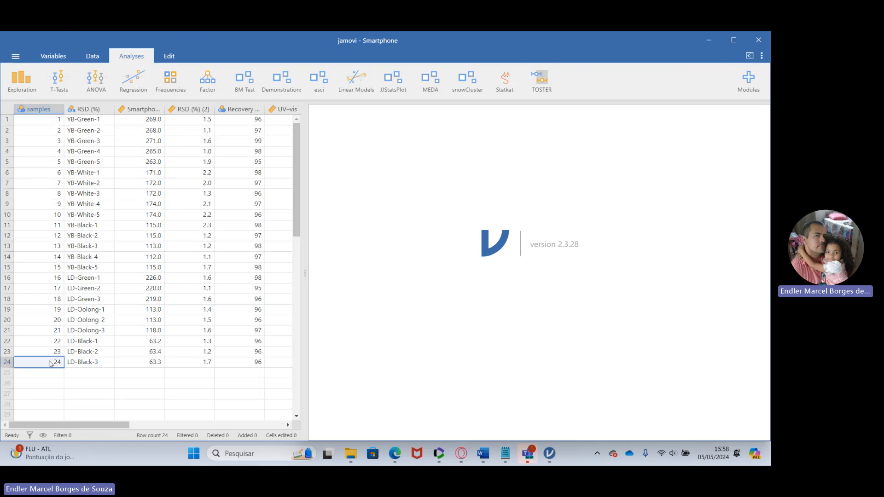
pyautogui.click(102, 122)
pyautogui.click(97, 161)
pyautogui.click(92, 195)
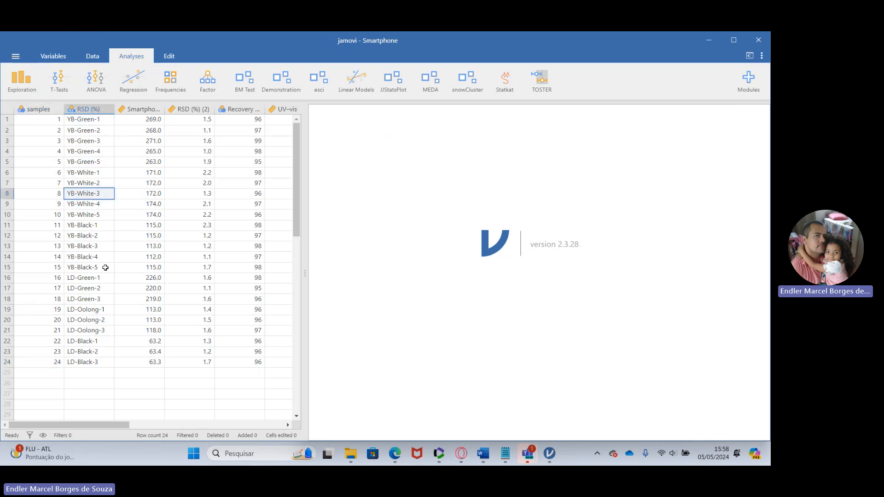
pyautogui.click(107, 268)
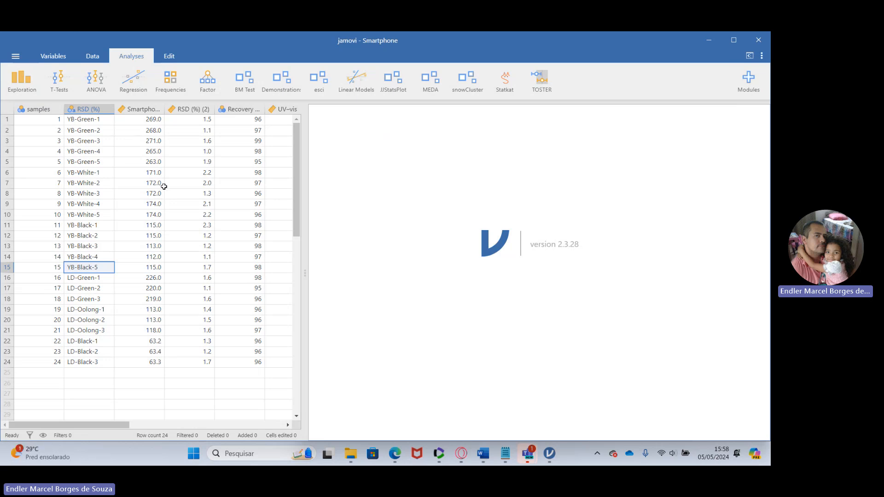
# Step: Compare the Smartphone column with the UV–vis column across all samples in the data sheet
pyautogui.click(158, 143)
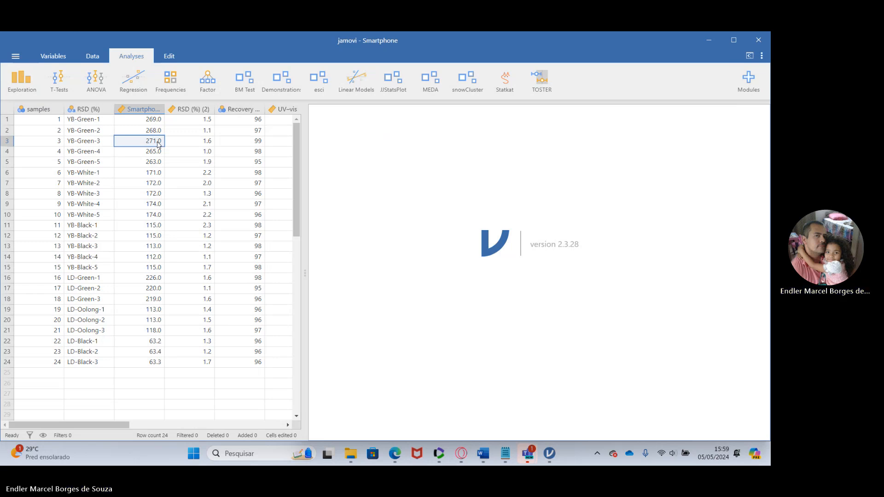
pyautogui.click(154, 121)
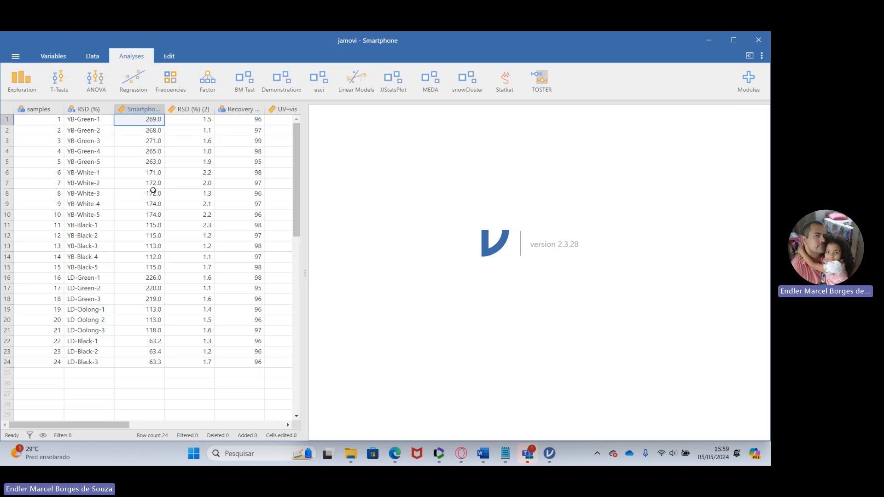
pyautogui.click(155, 109)
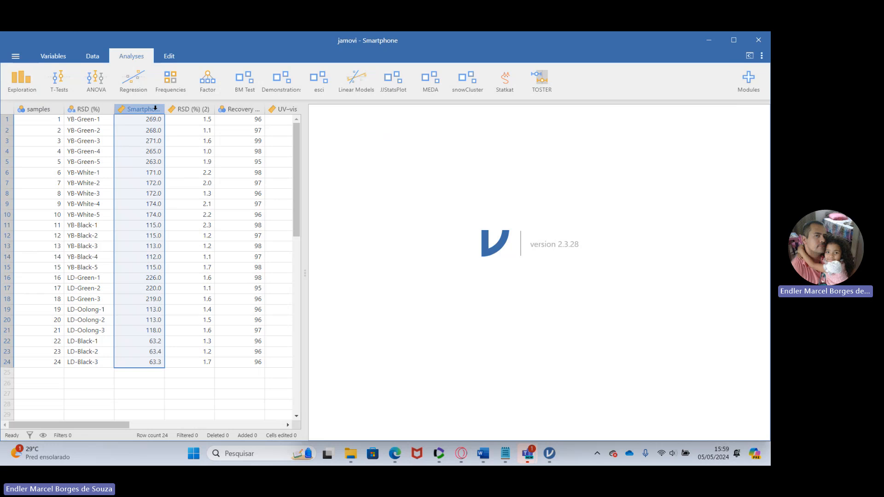
pyautogui.moveTo(128, 426); pyautogui.dragTo(156, 427)
pyautogui.click(238, 119)
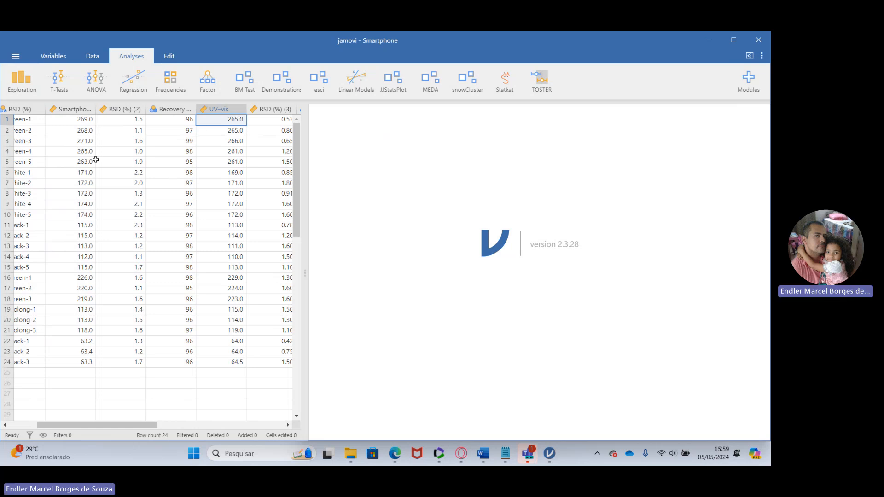
pyautogui.click(76, 110)
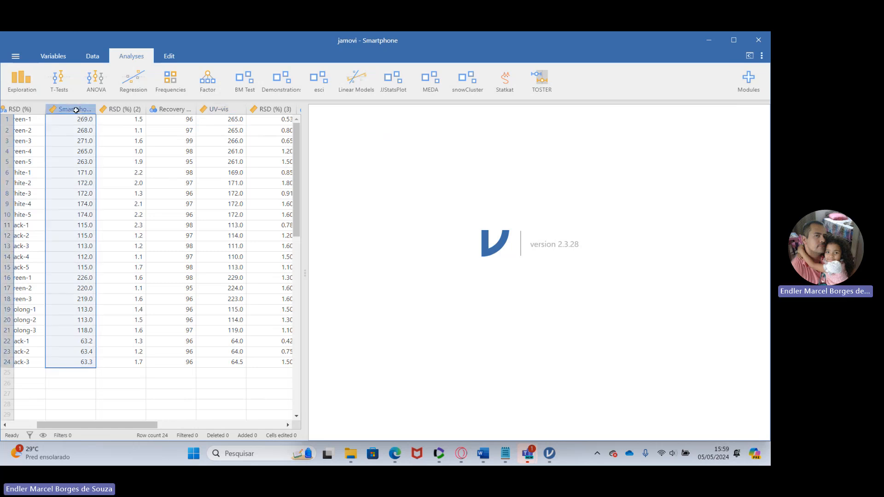
pyautogui.click(223, 109)
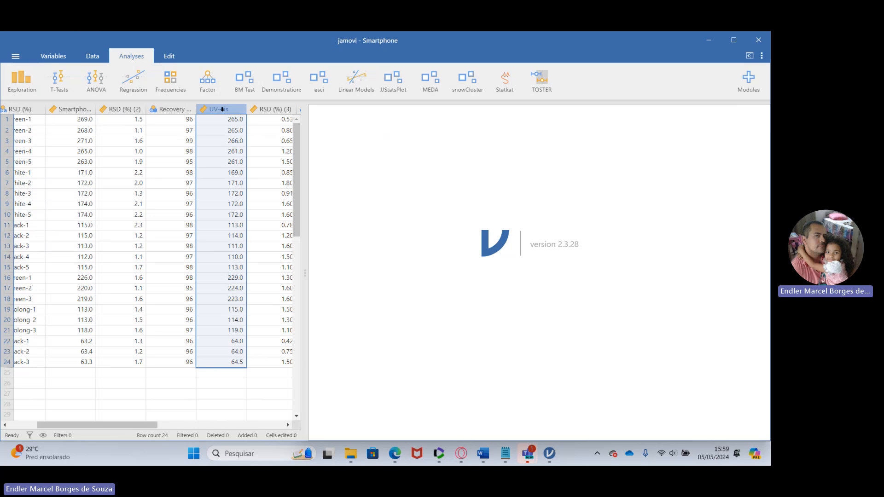
pyautogui.moveTo(138, 425); pyautogui.dragTo(112, 432)
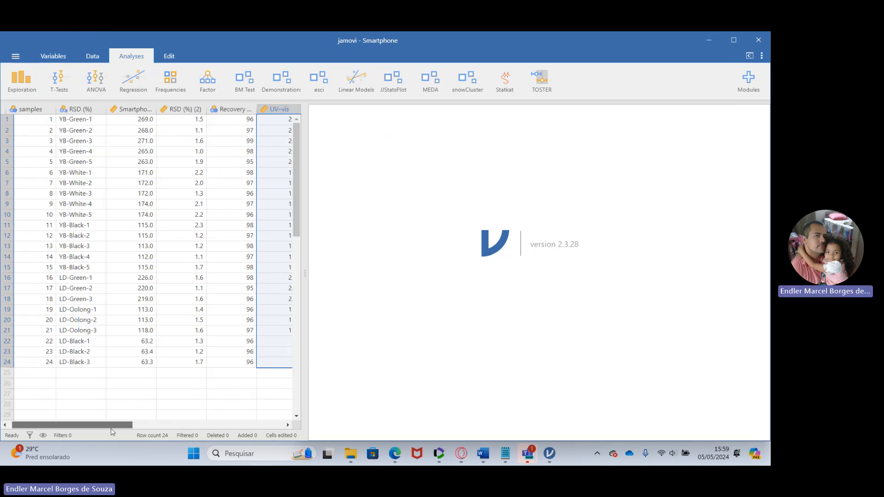
pyautogui.click(147, 121)
pyautogui.moveTo(125, 427); pyautogui.dragTo(152, 407)
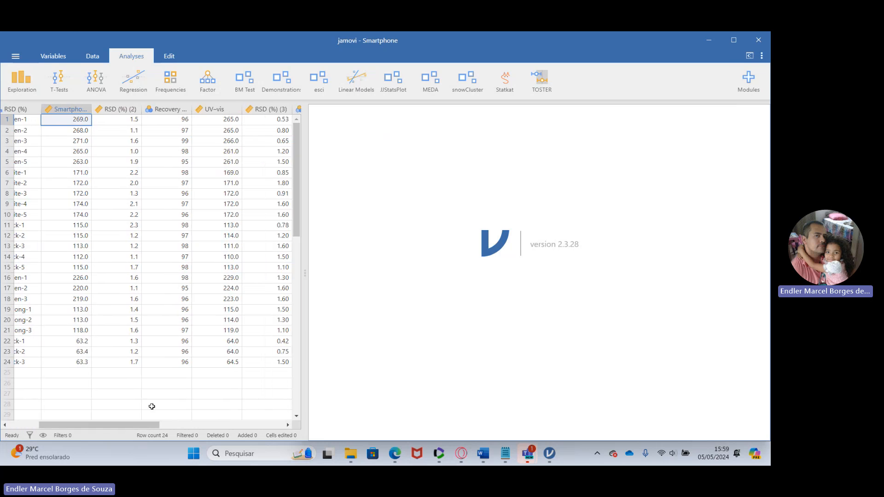
pyautogui.click(212, 109)
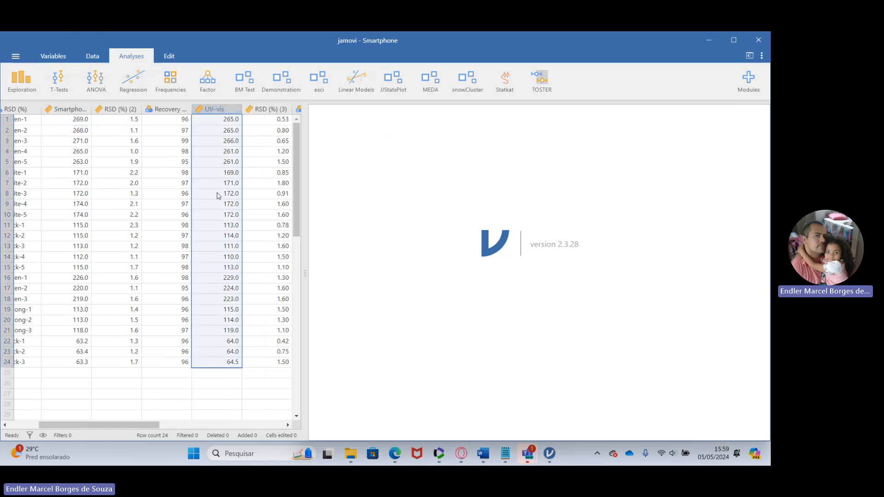
pyautogui.moveTo(134, 426); pyautogui.dragTo(104, 429)
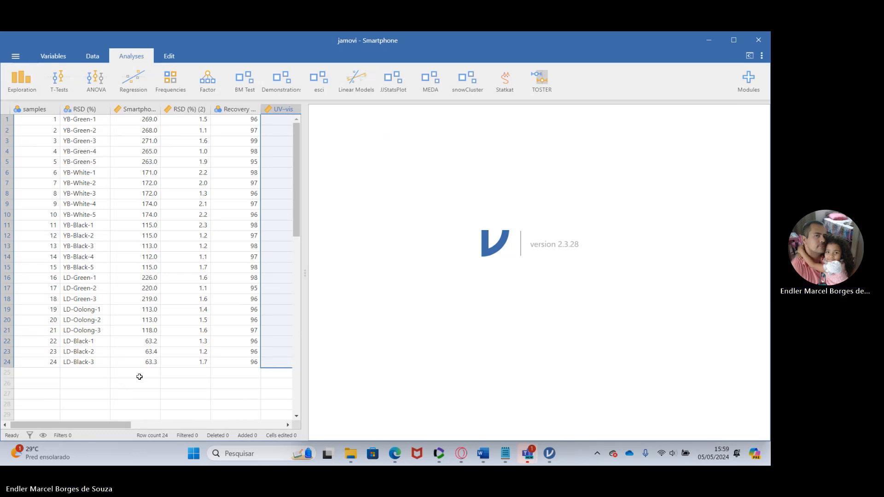
# Step: Check how the first sample, YB-Green-1, is paired between its Smartphone and UV–vis measurements
pyautogui.click(143, 124)
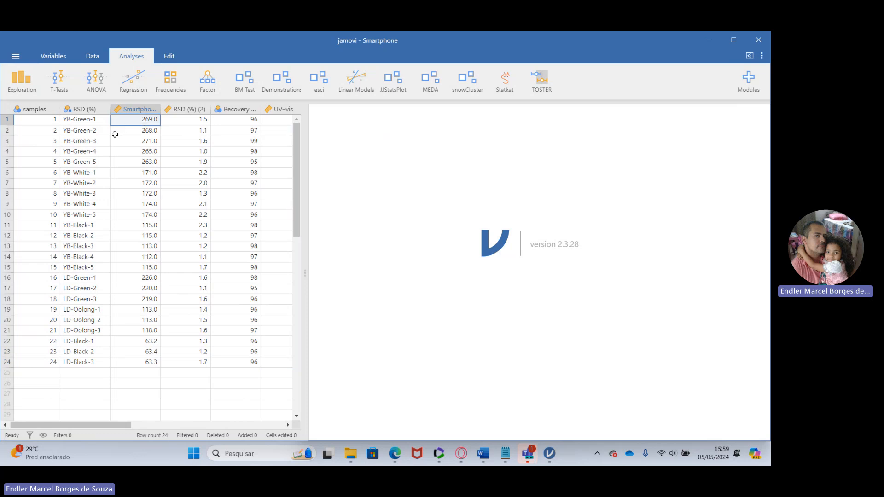
pyautogui.click(83, 121)
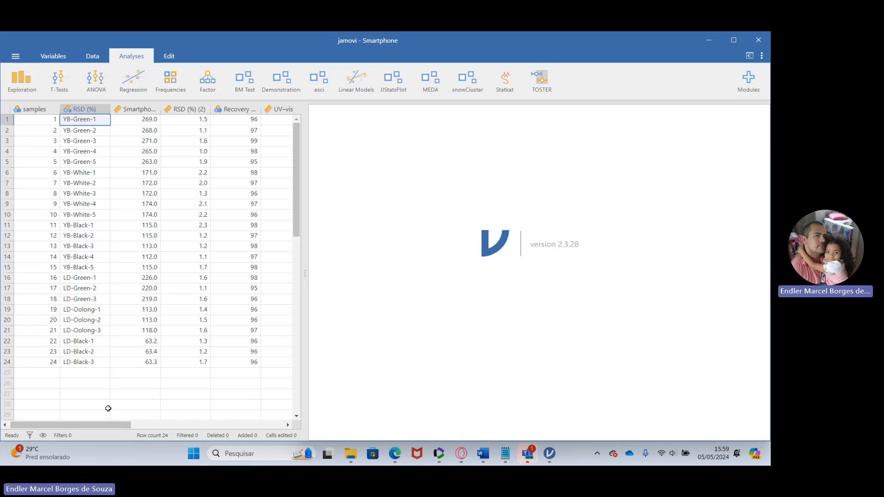
pyautogui.moveTo(109, 425); pyautogui.dragTo(115, 430)
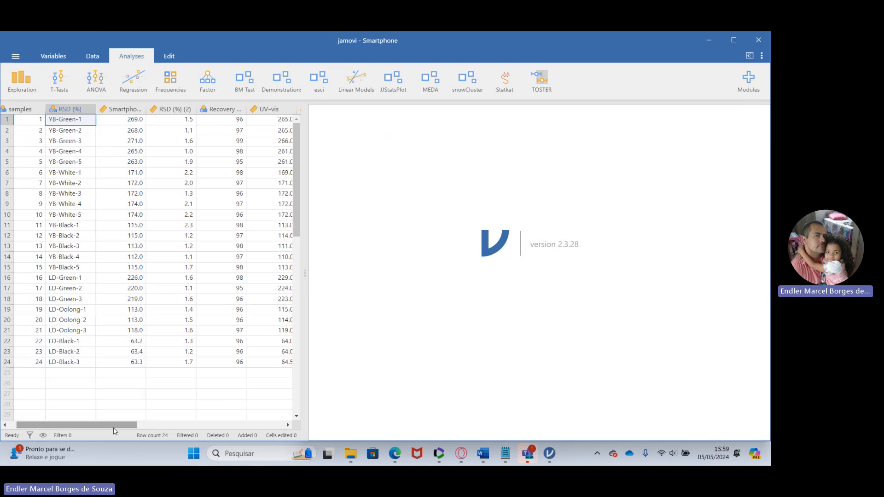
pyautogui.click(130, 120)
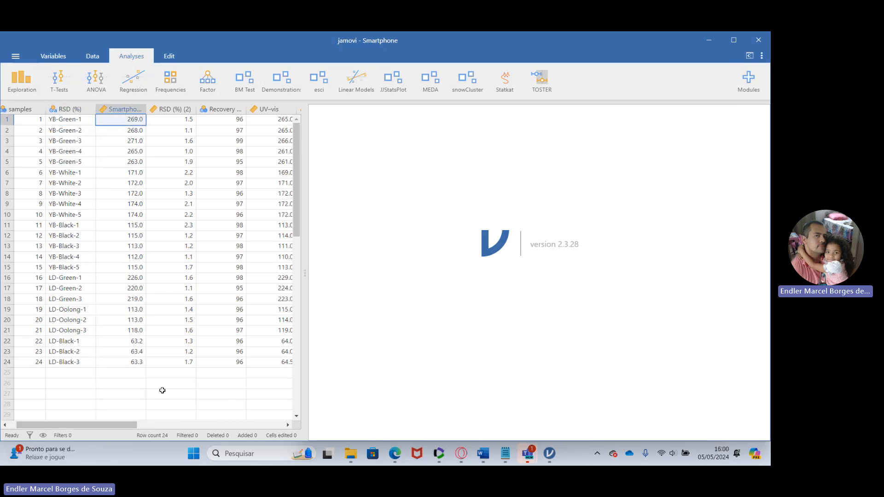
pyautogui.moveTo(129, 426); pyautogui.dragTo(144, 425)
pyautogui.click(245, 121)
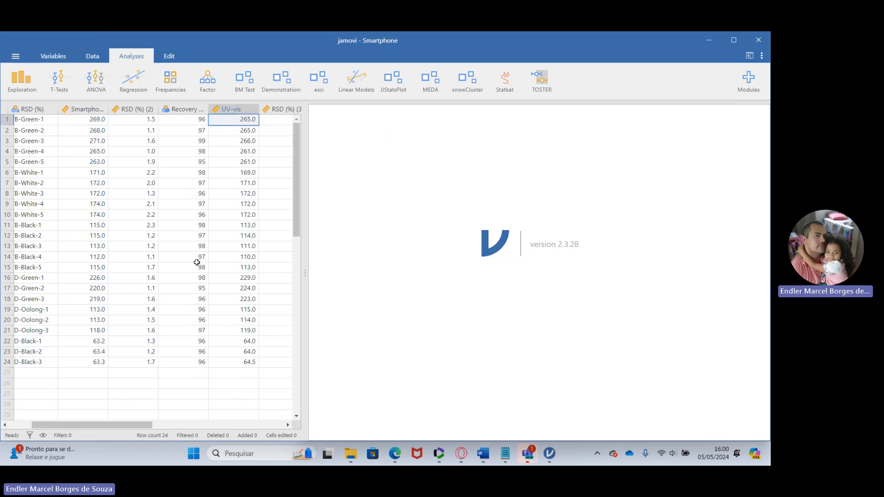
pyautogui.moveTo(107, 426); pyautogui.dragTo(84, 427)
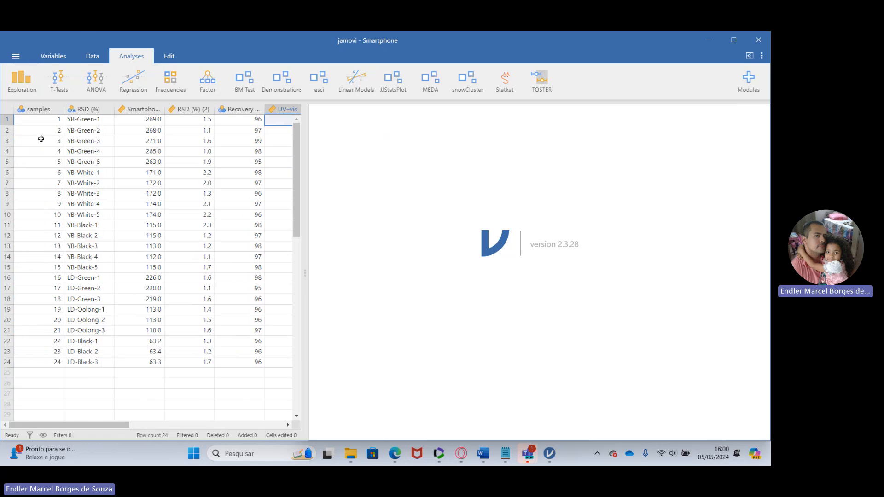
# Step: Create a Descriptives analysis with Smartphone and UV–vis as its variables
pyautogui.click(34, 87)
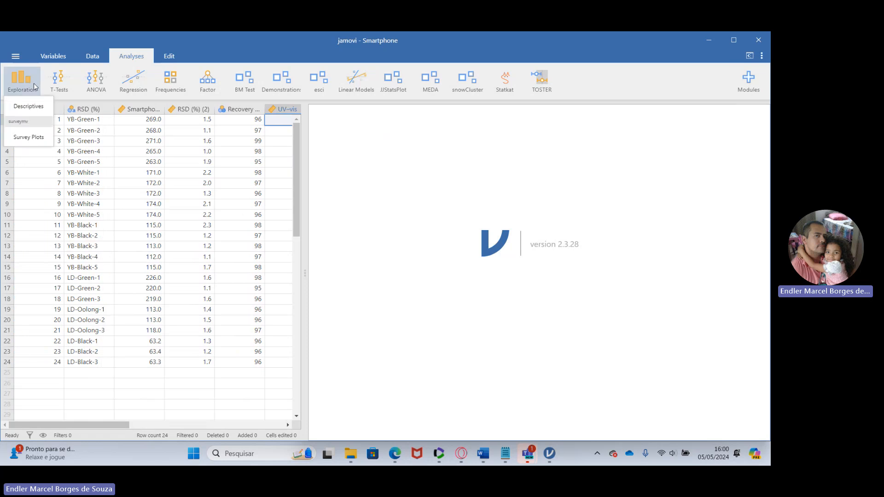
pyautogui.click(40, 113)
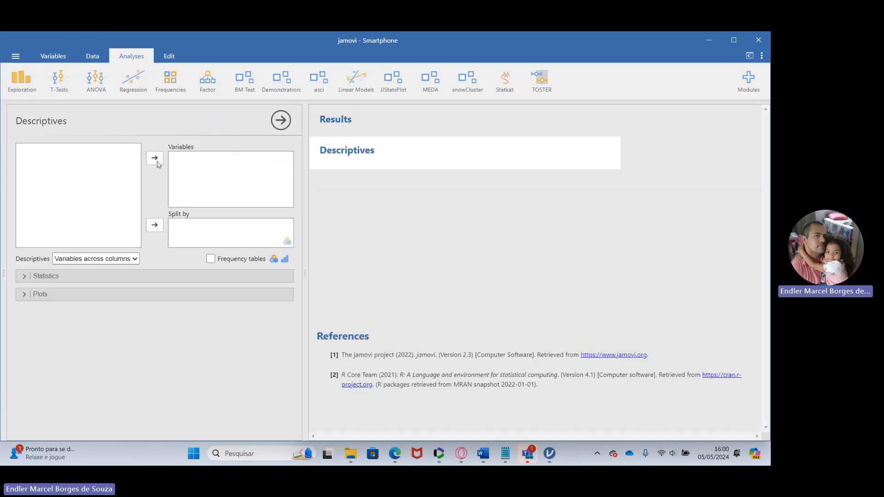
pyautogui.click(61, 177)
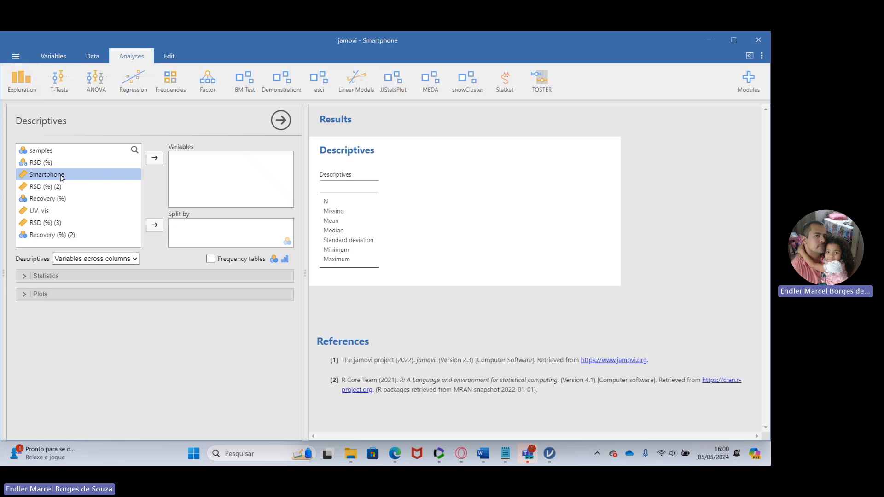
pyautogui.click(154, 158)
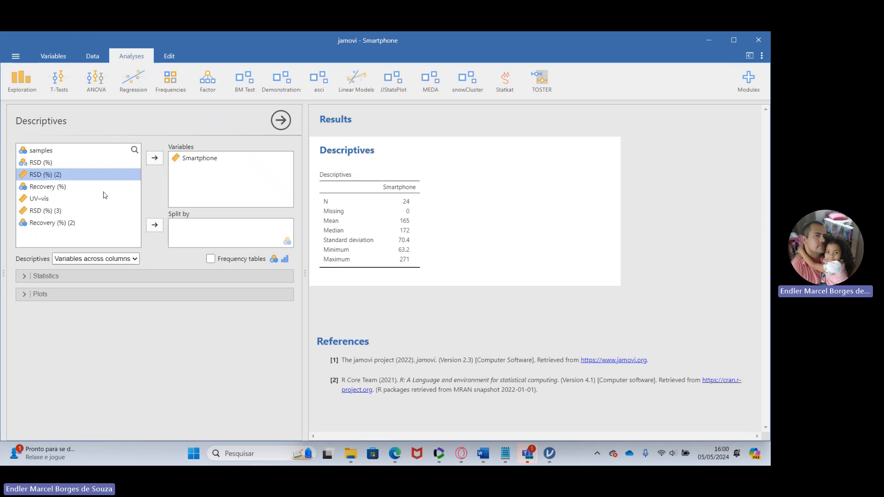
pyautogui.click(103, 196)
pyautogui.click(161, 160)
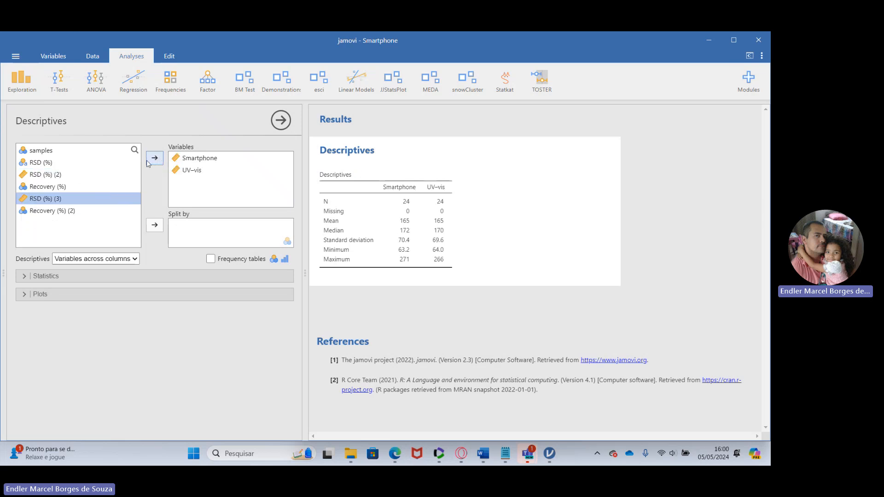
# Step: Add the Shapiro-Wilk normality test, IQR, variance and range to the descriptive statistics
pyautogui.click(54, 276)
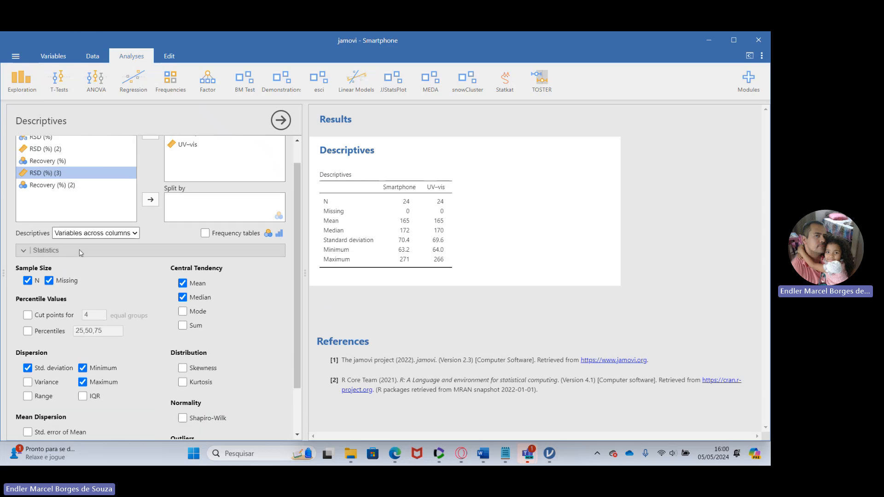
pyautogui.click(182, 361)
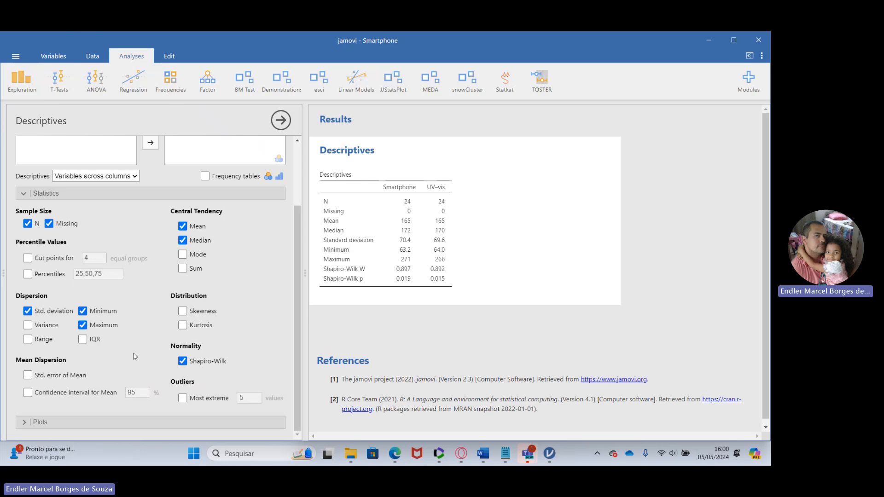
pyautogui.click(83, 339)
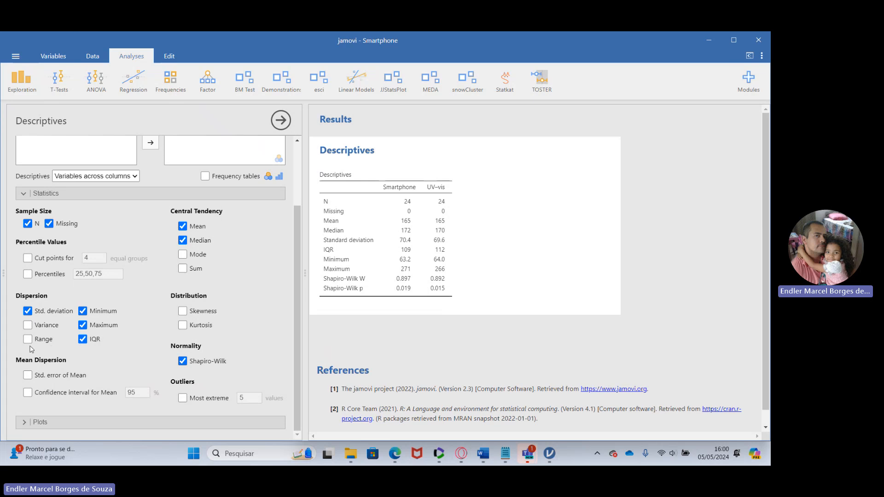
pyautogui.click(27, 325)
pyautogui.click(28, 339)
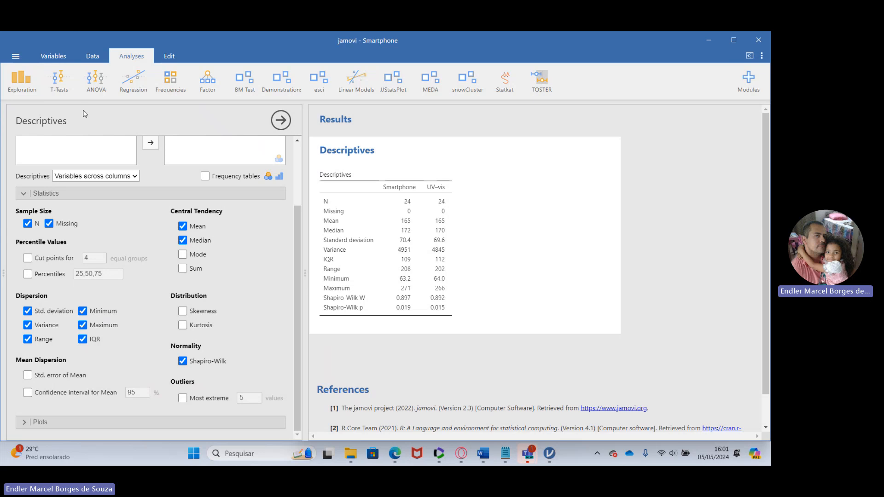
# Step: Create a Paired Samples T-Test with Smartphone and UV–vis as the paired variables
pyautogui.click(63, 82)
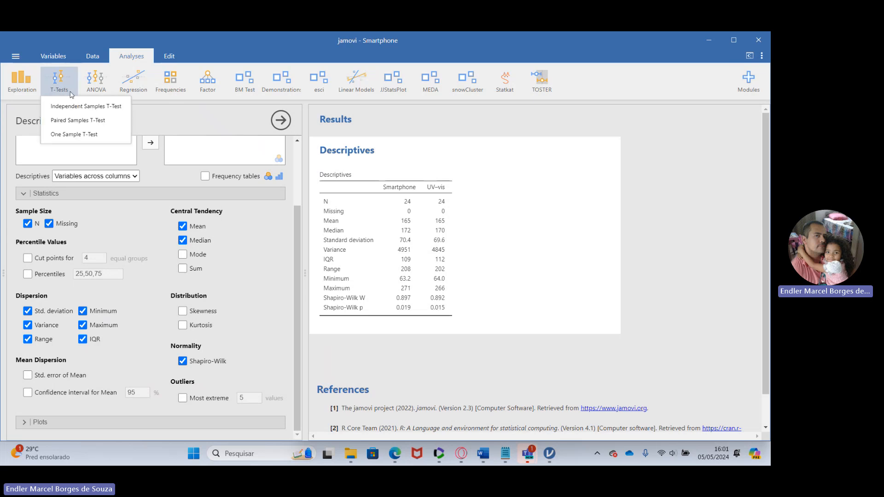
pyautogui.click(84, 125)
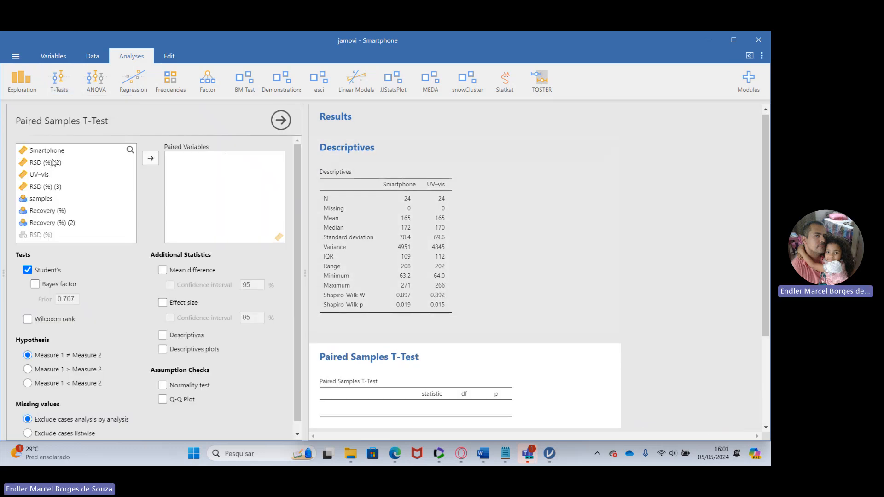
pyautogui.click(54, 162)
pyautogui.click(53, 154)
pyautogui.click(150, 158)
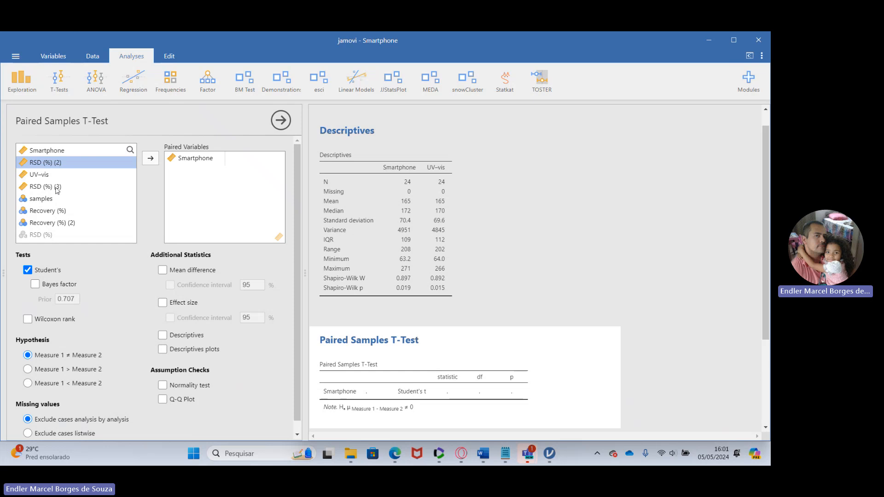
pyautogui.click(53, 174)
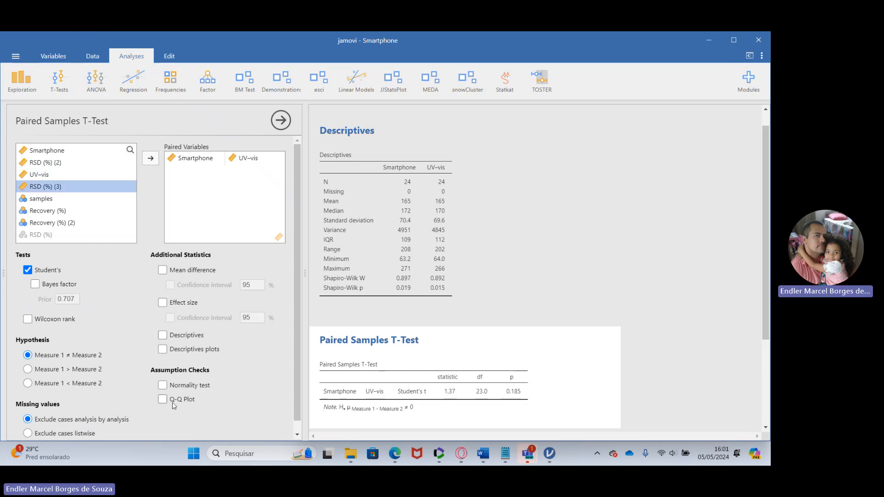
# Step: Add the normality test, Q-Q plot and Wilcoxon rank test to the paired samples analysis and review its results
pyautogui.click(163, 385)
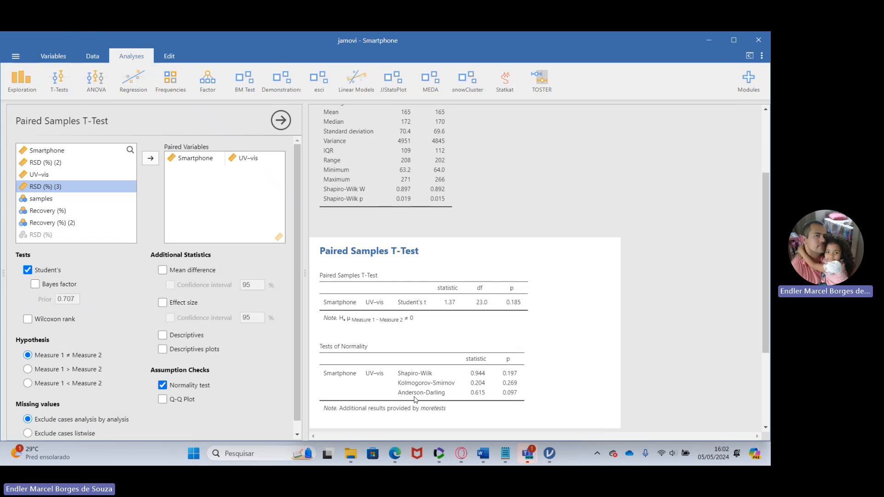
pyautogui.click(162, 400)
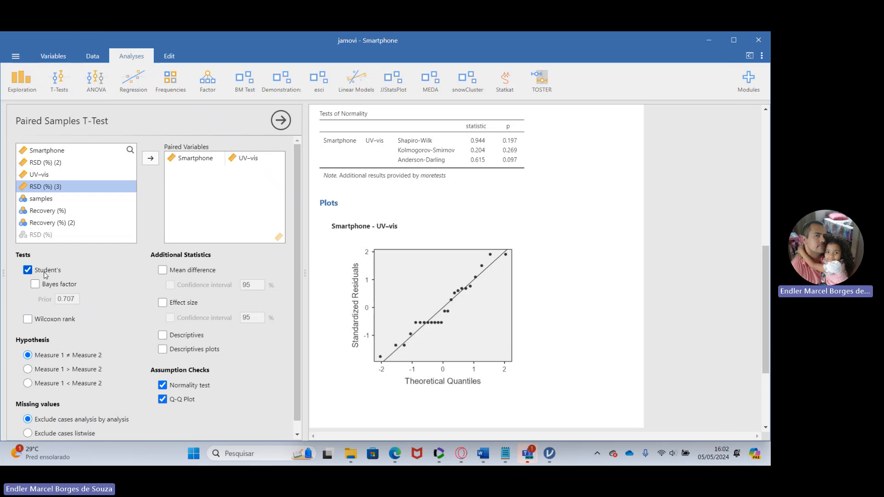
pyautogui.click(28, 320)
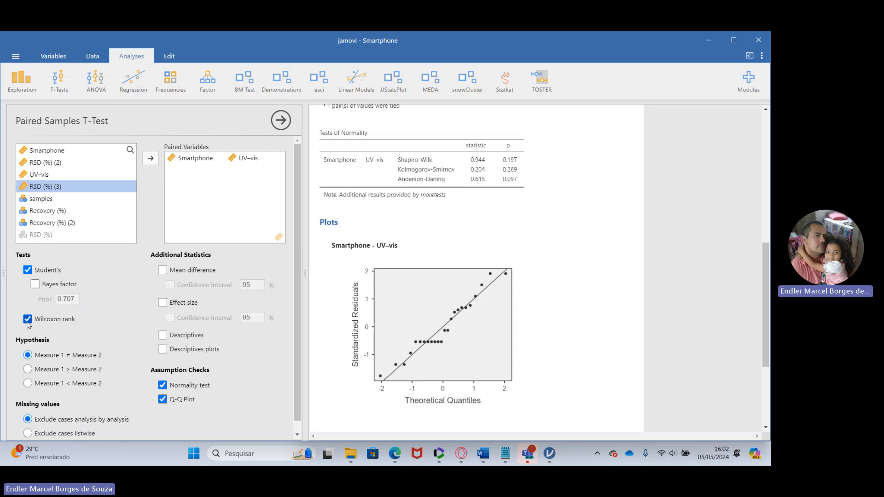
pyautogui.scroll(-5, 483, 219)
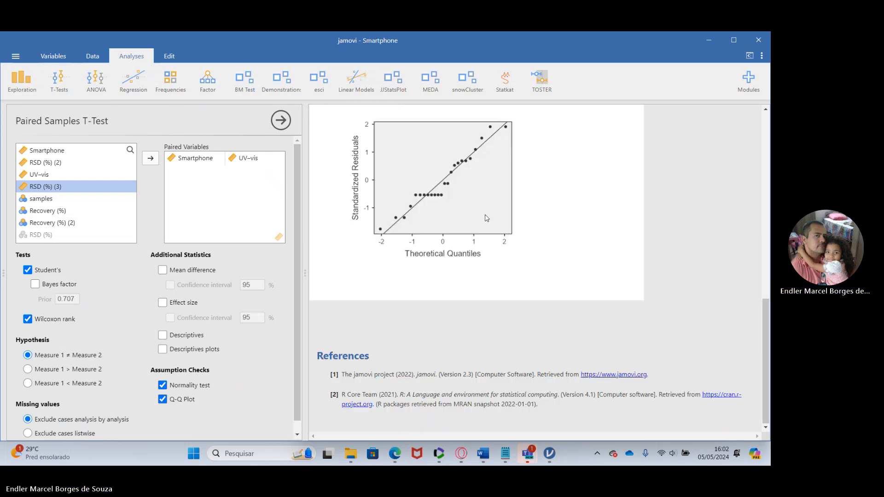
pyautogui.scroll(6, 466, 235)
pyautogui.scroll(2, 461, 239)
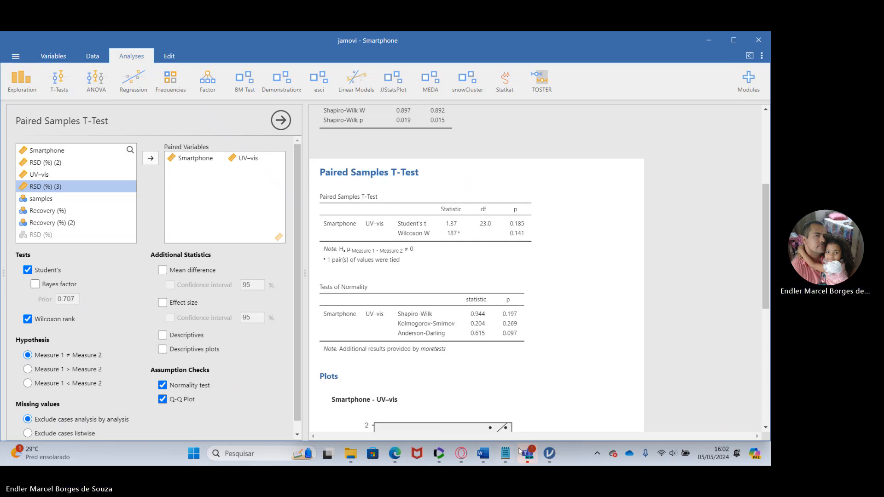
# Step: Switch to the Microsoft Teams meeting and open its recording and transcription options
pyautogui.moveTo(530, 458)
pyautogui.click(487, 391)
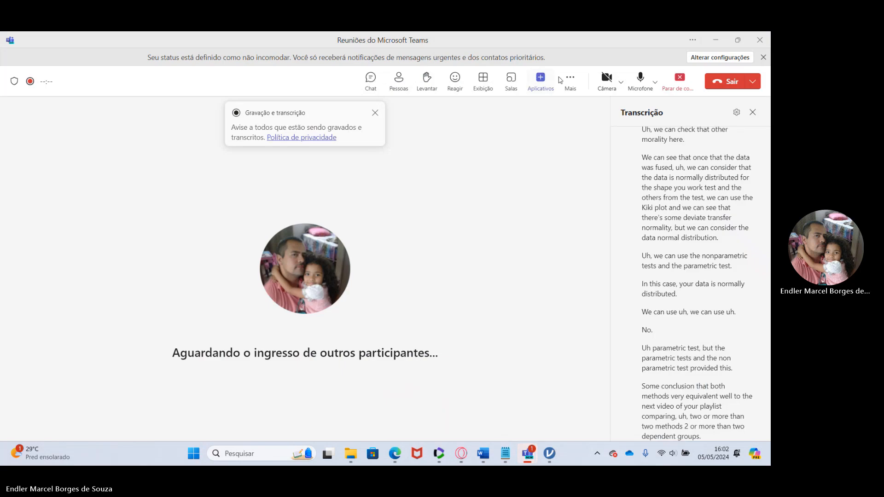
pyautogui.click(570, 79)
pyautogui.moveTo(587, 113)
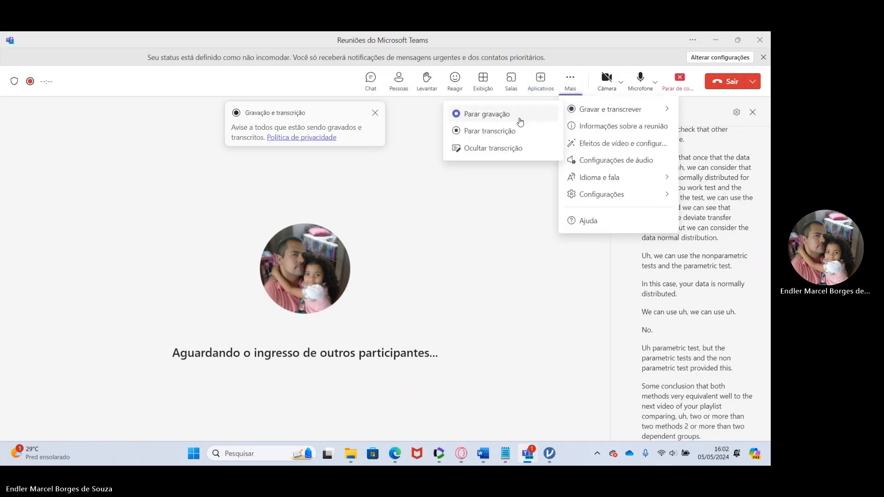